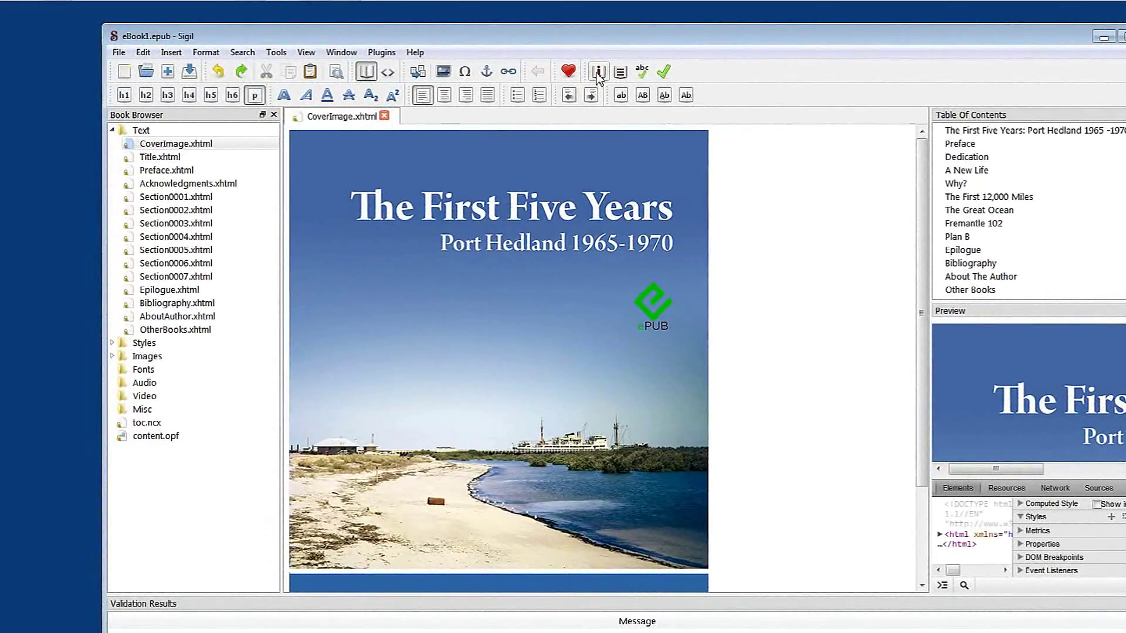
# In the Metadata Editor, replace the placeholder title with 'The First Five Years: Port Hedland 1965 -1970'
pyautogui.click(598, 72)
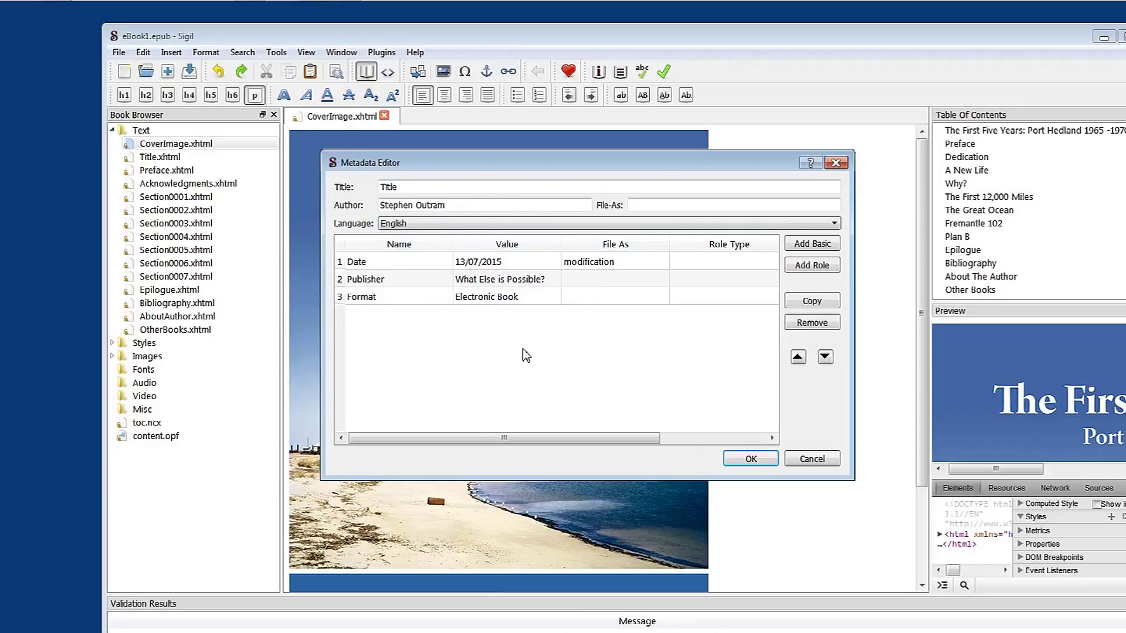
pyautogui.moveTo(478, 164); pyautogui.dragTo(664, 345)
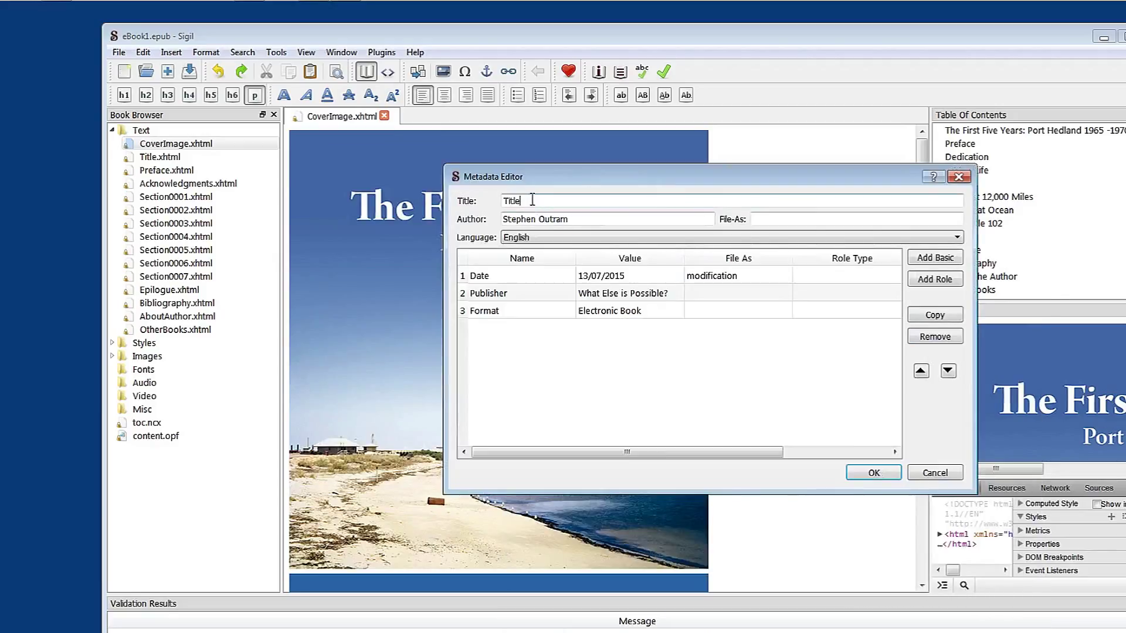
pyautogui.doubleClick(532, 200)
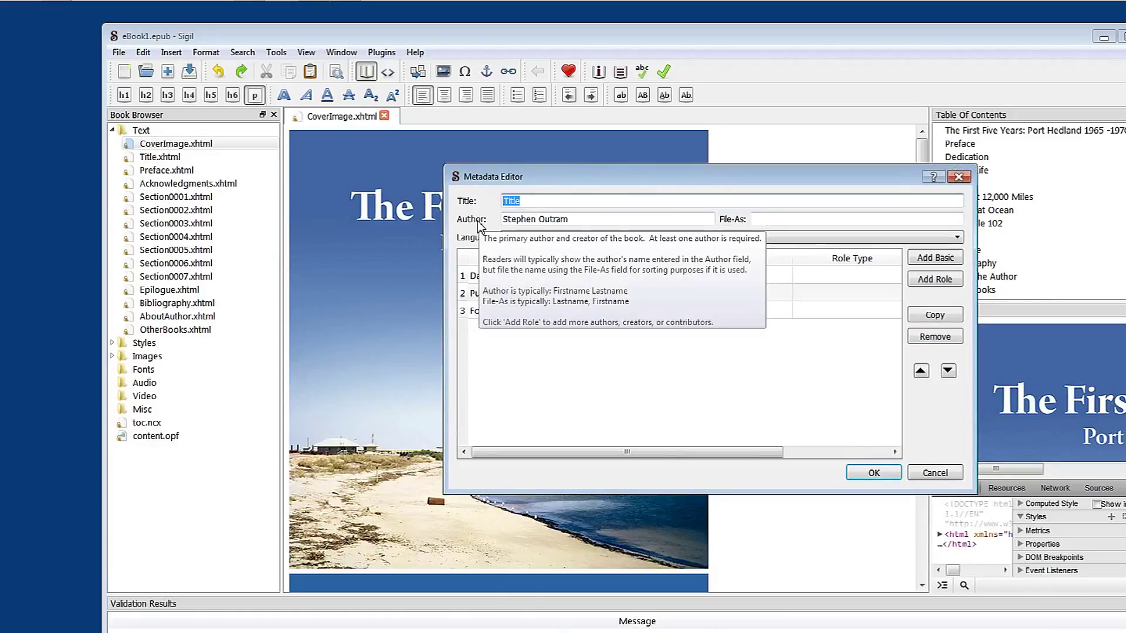
pyautogui.write('The')
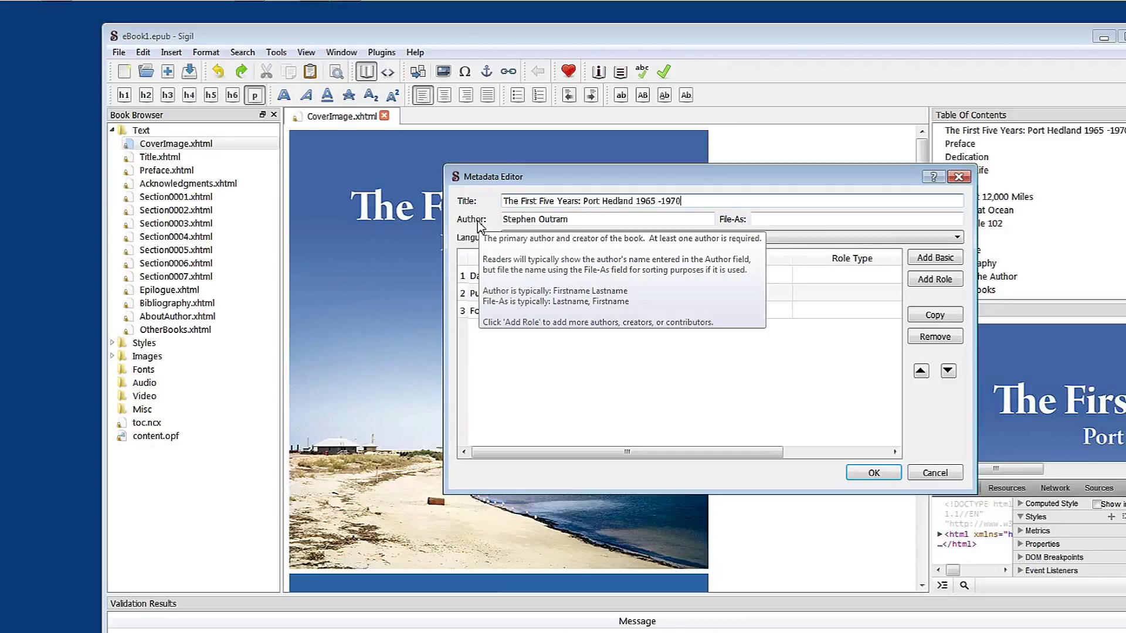
pyautogui.click(590, 220)
pyautogui.moveTo(590, 221); pyautogui.dragTo(499, 230)
pyautogui.click(585, 220)
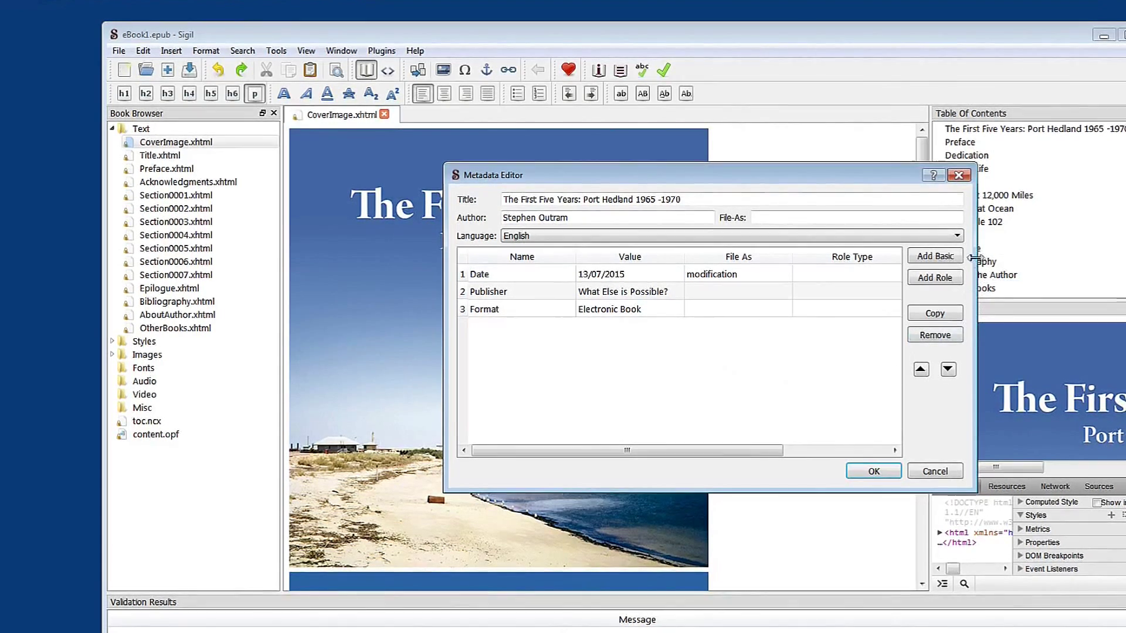
# Add a basic ISBN identifier entry and set its value to 123456789
pyautogui.click(943, 255)
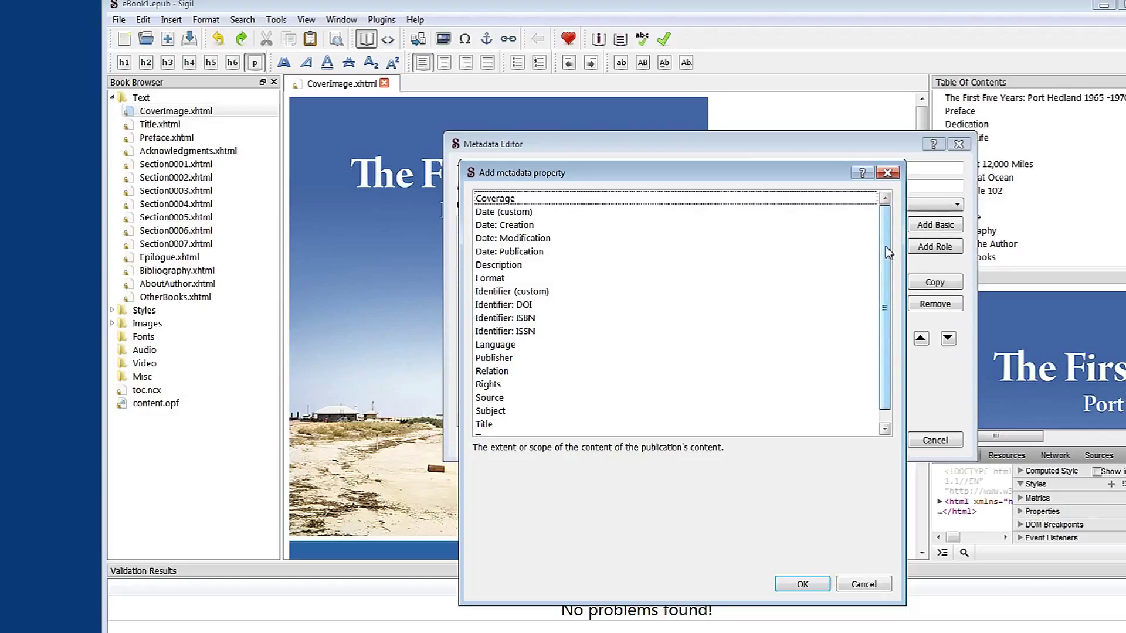
pyautogui.click(502, 319)
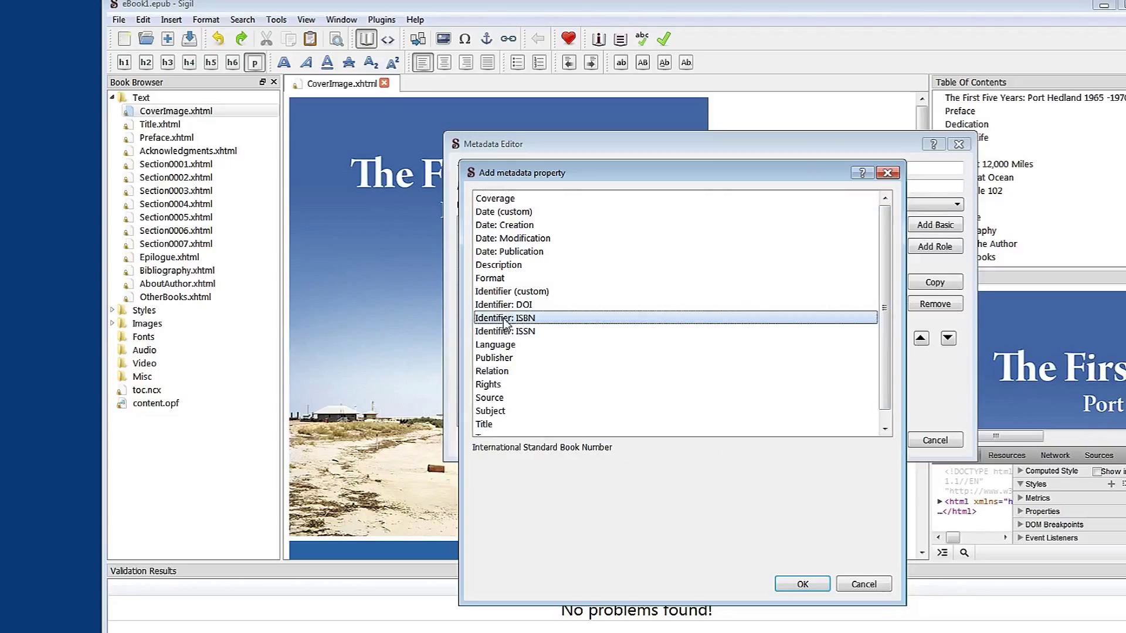
pyautogui.click(802, 583)
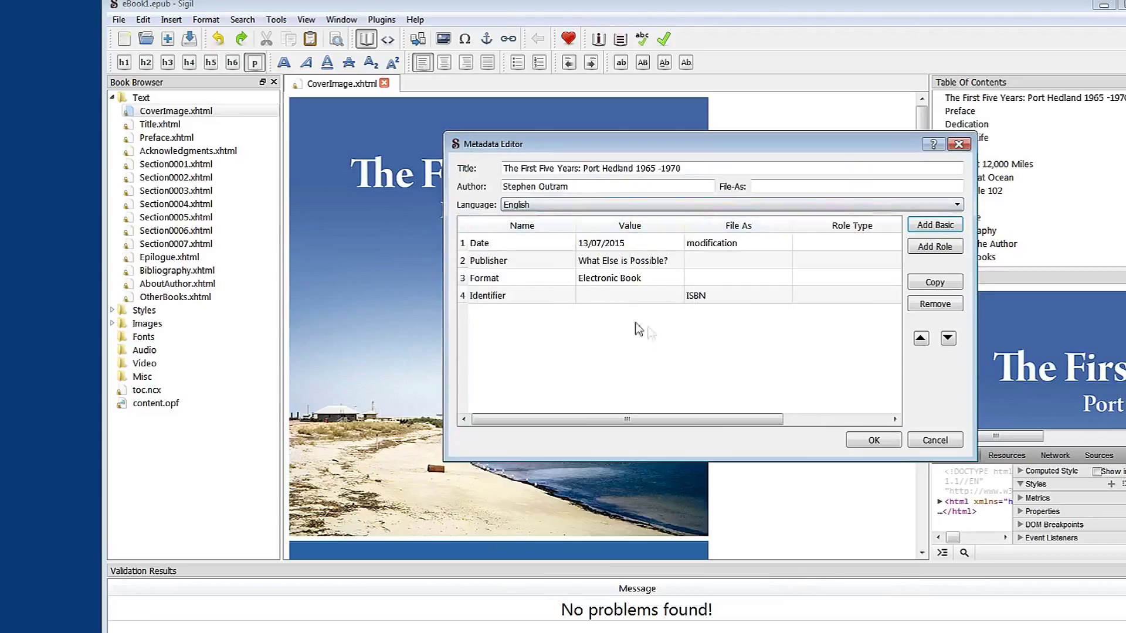
pyautogui.doubleClick(617, 301)
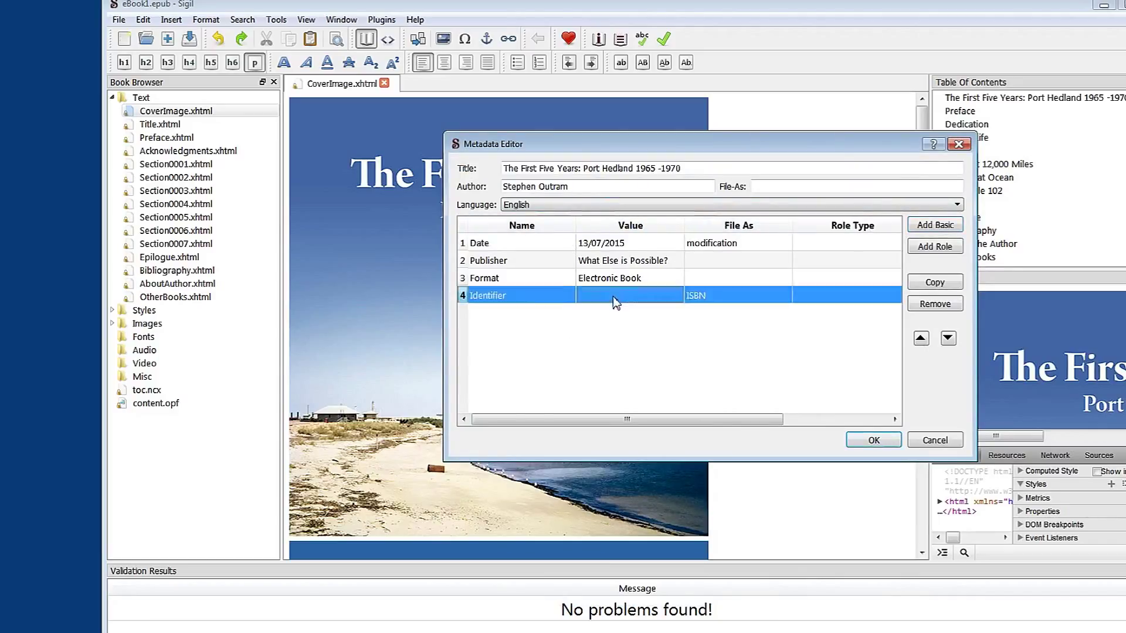
pyautogui.write('12')
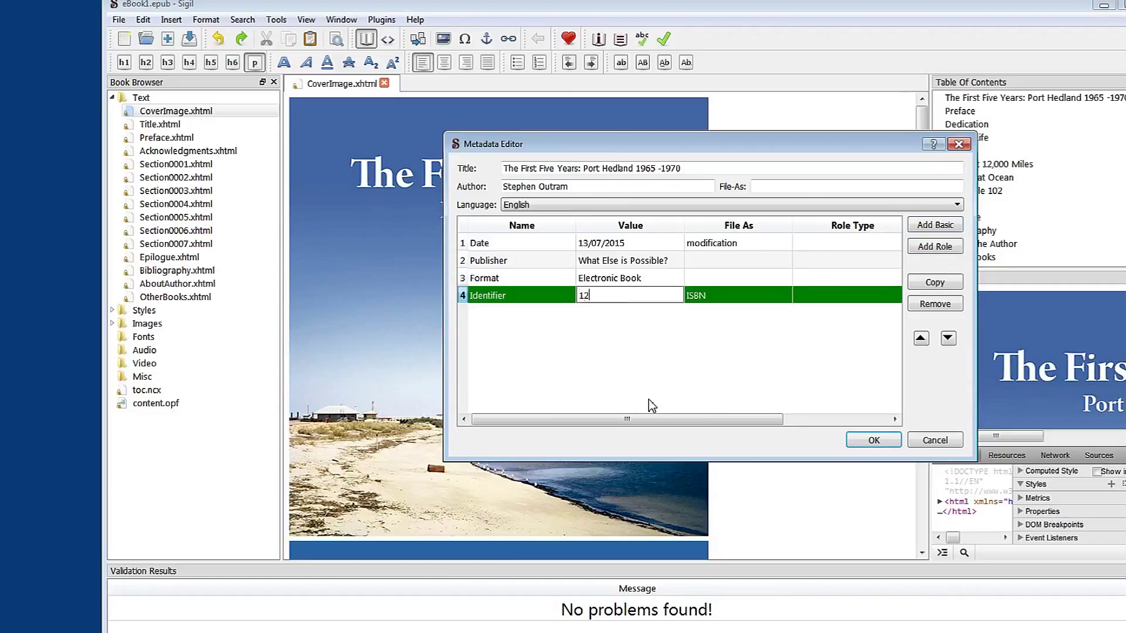
pyautogui.write('3456789')
pyautogui.click(680, 358)
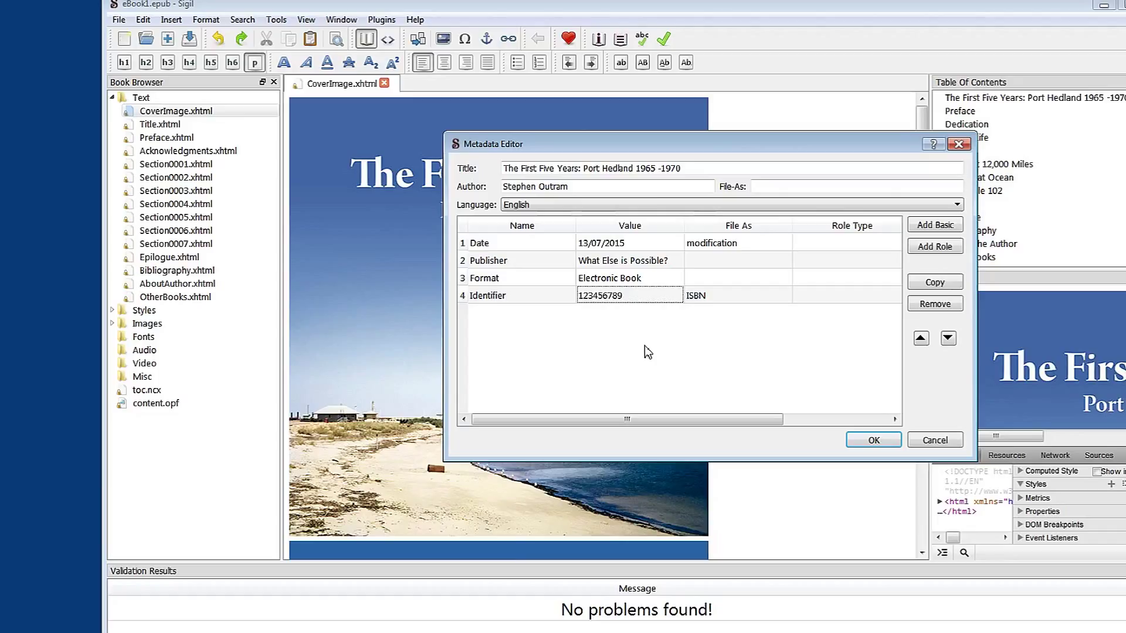
# Add an Illustrator contributor role entry and enter the author's name as its value
pyautogui.click(943, 247)
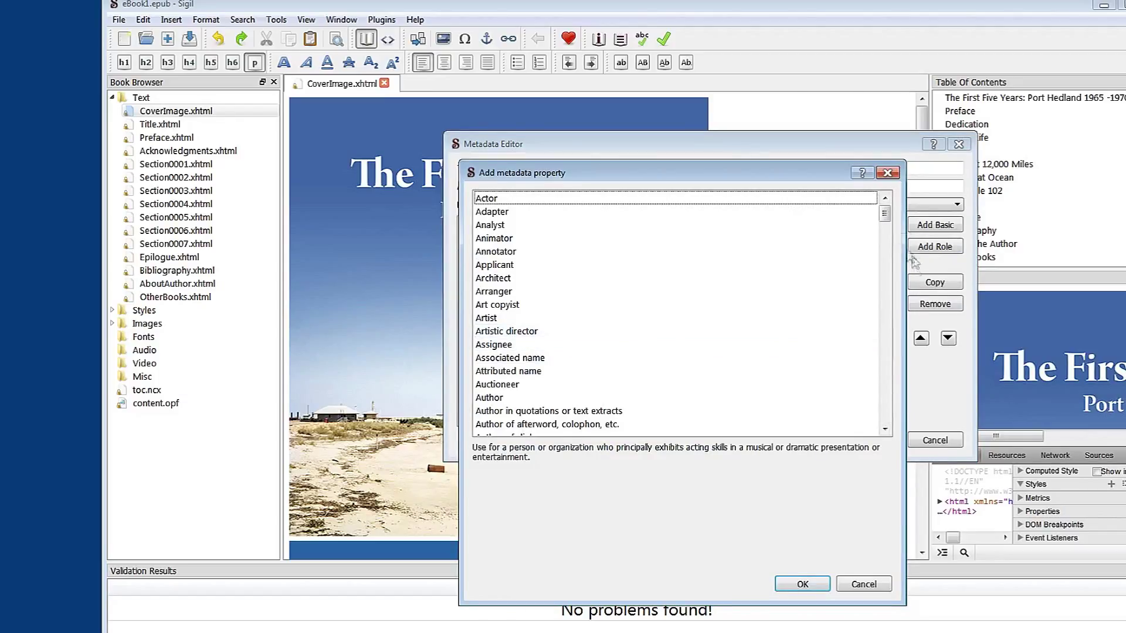
pyautogui.moveTo(884, 214); pyautogui.dragTo(884, 218)
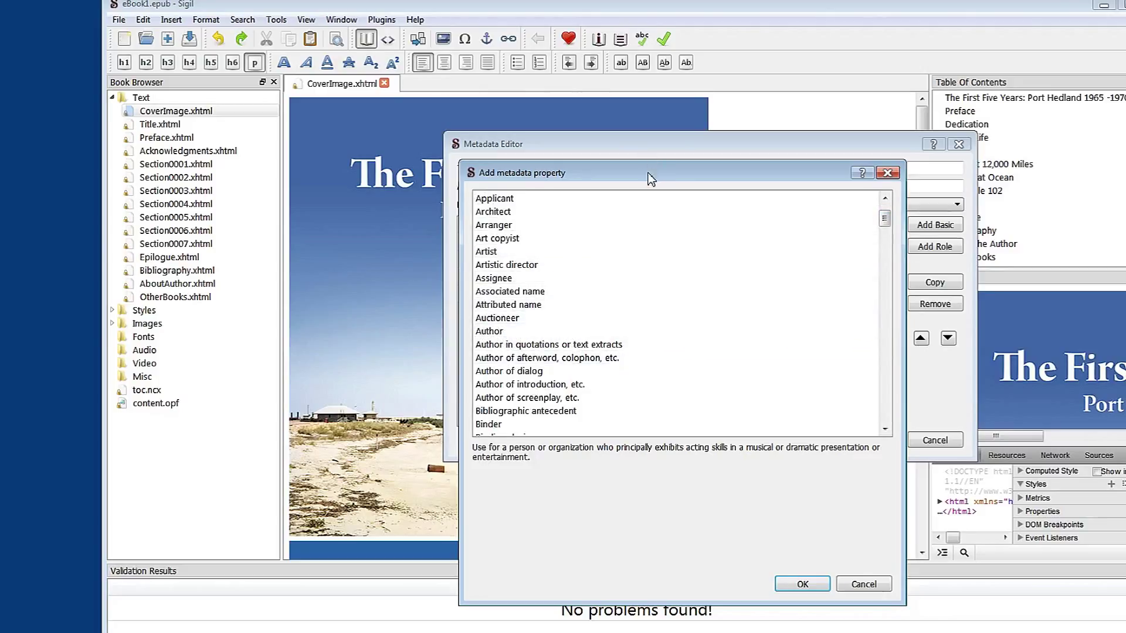
pyautogui.moveTo(648, 176); pyautogui.dragTo(662, 231)
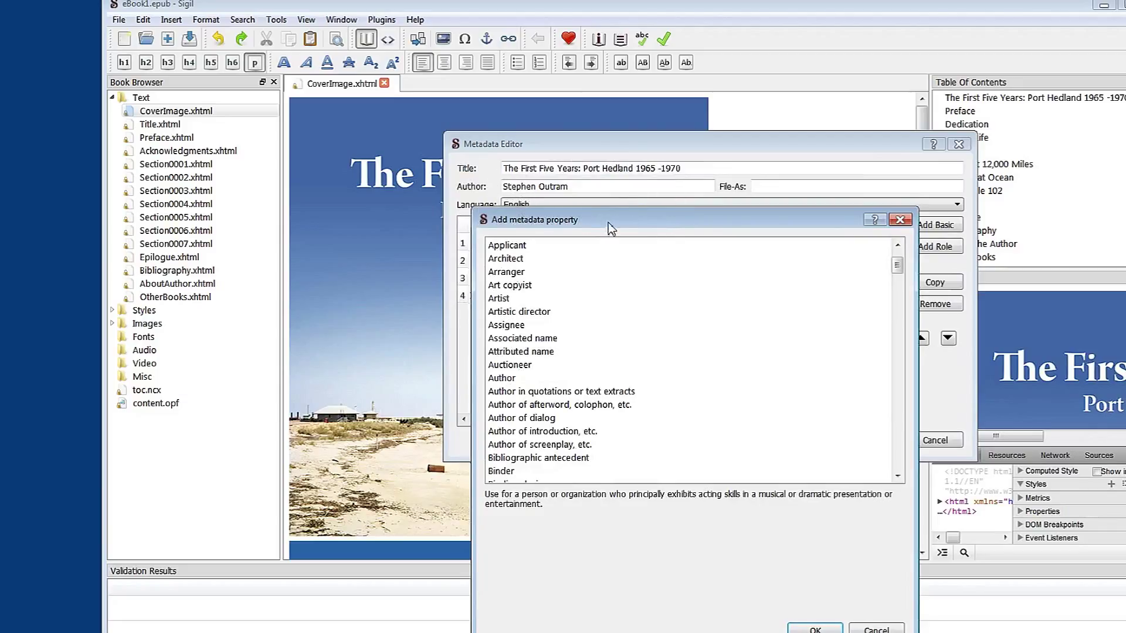
pyautogui.moveTo(632, 219); pyautogui.dragTo(637, 135)
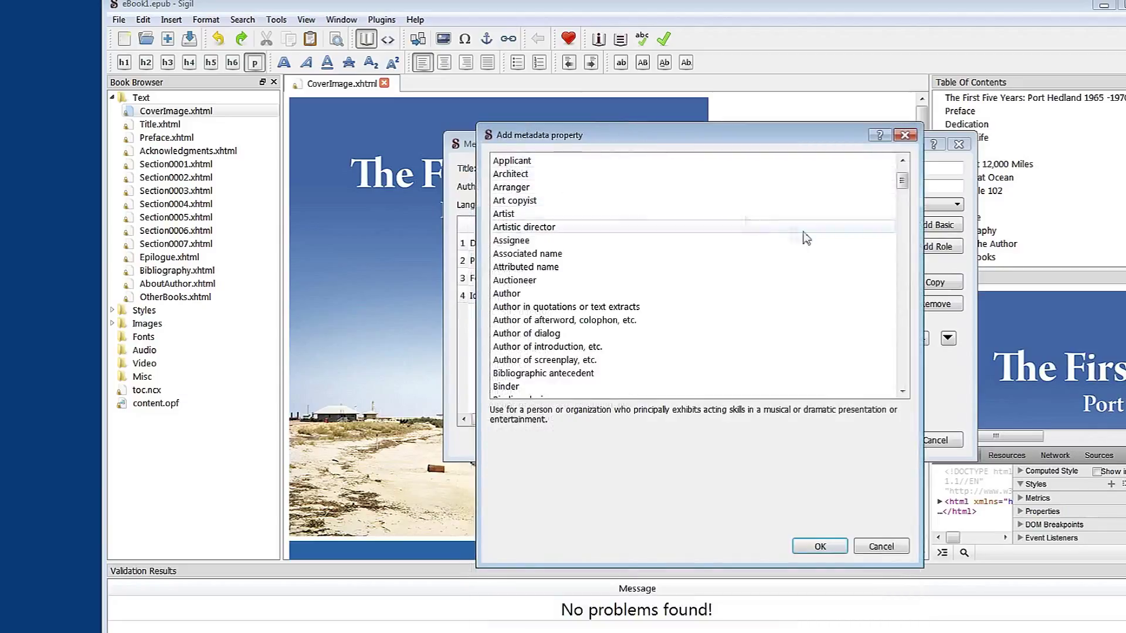
pyautogui.scroll(-2, 906, 193)
pyautogui.moveTo(906, 194); pyautogui.dragTo(904, 284)
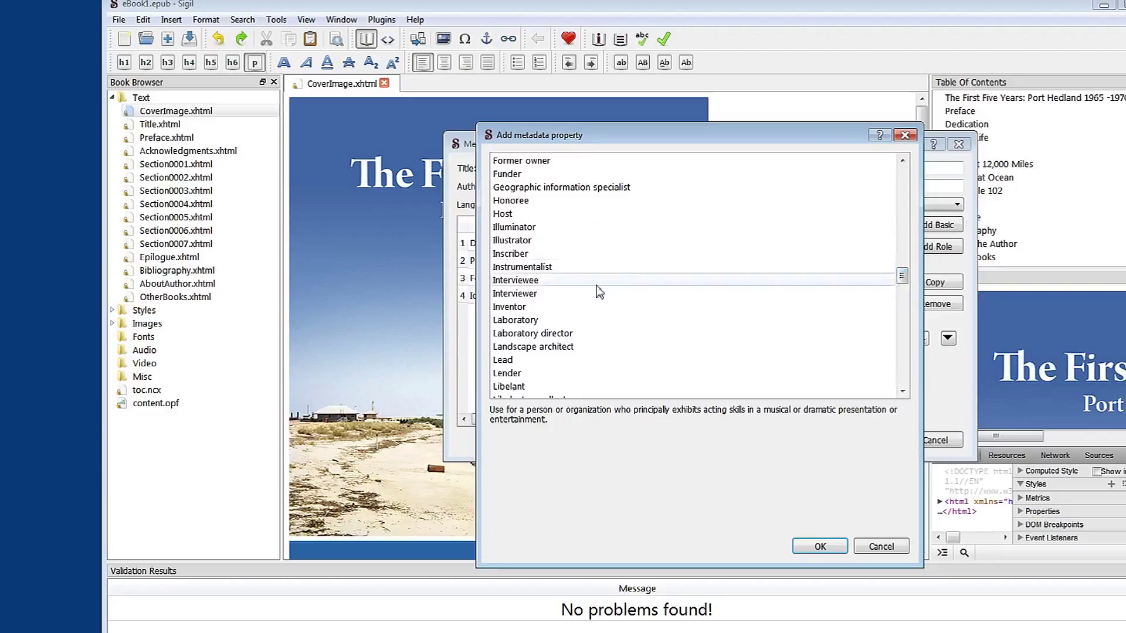
pyautogui.click(517, 241)
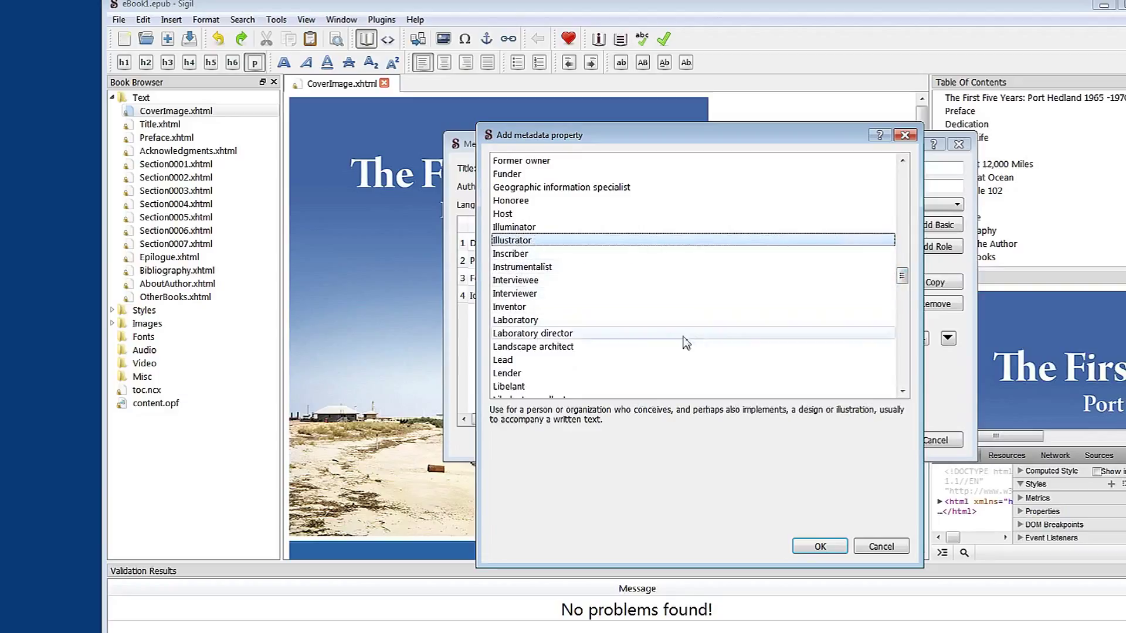
pyautogui.click(820, 546)
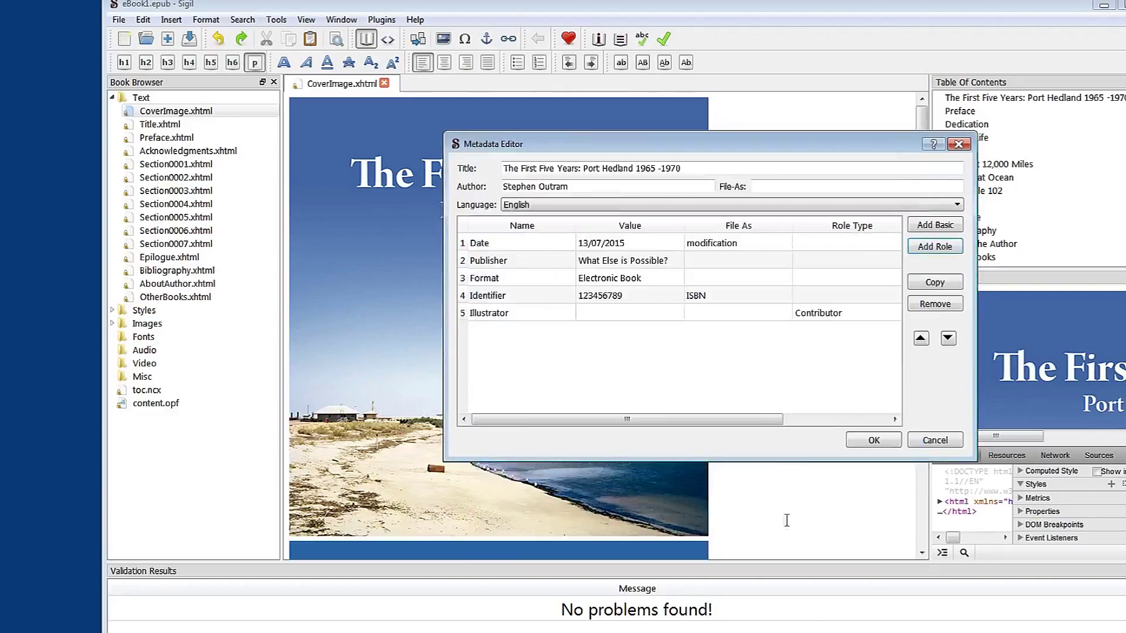
pyautogui.doubleClick(631, 312)
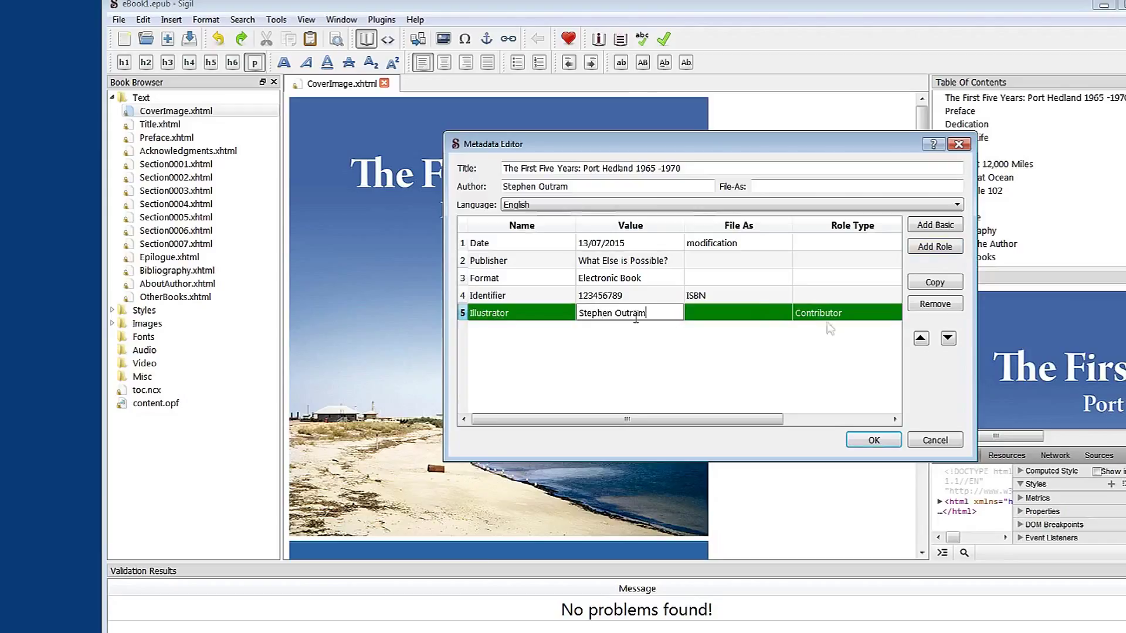
pyautogui.click(729, 381)
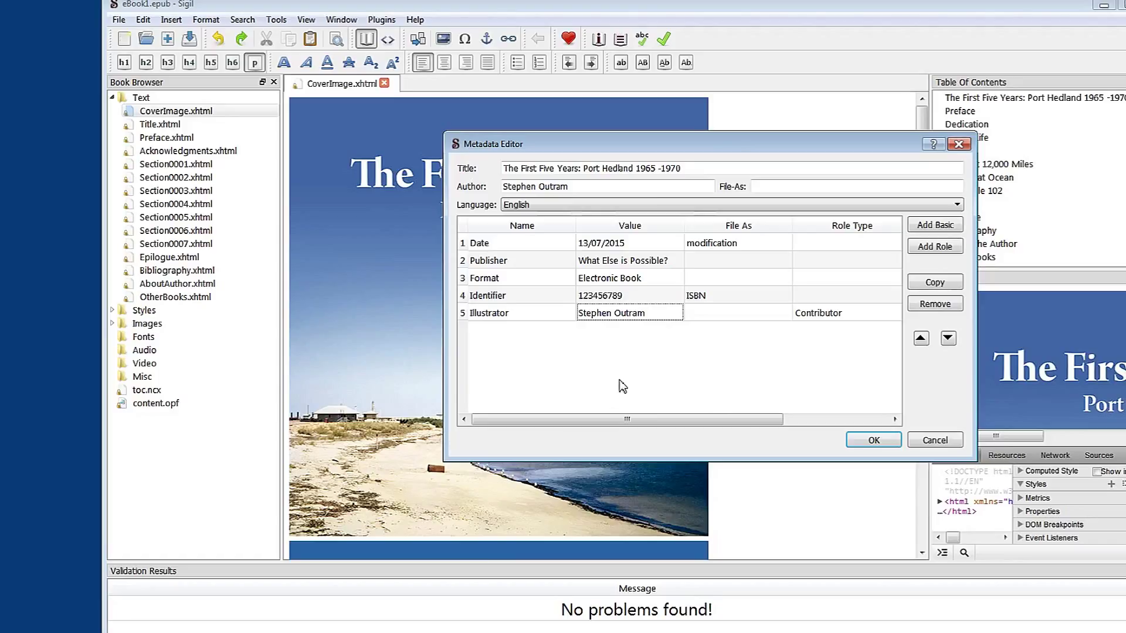
pyautogui.click(936, 227)
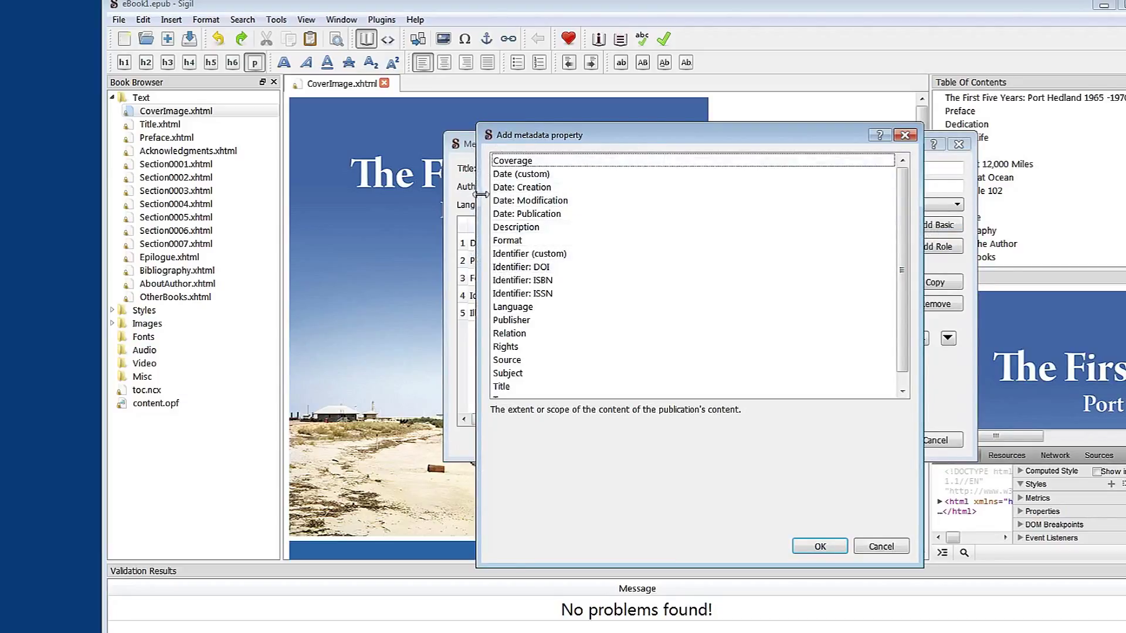
# Add a creation Date entry set to 13/07/2015
pyautogui.click(542, 188)
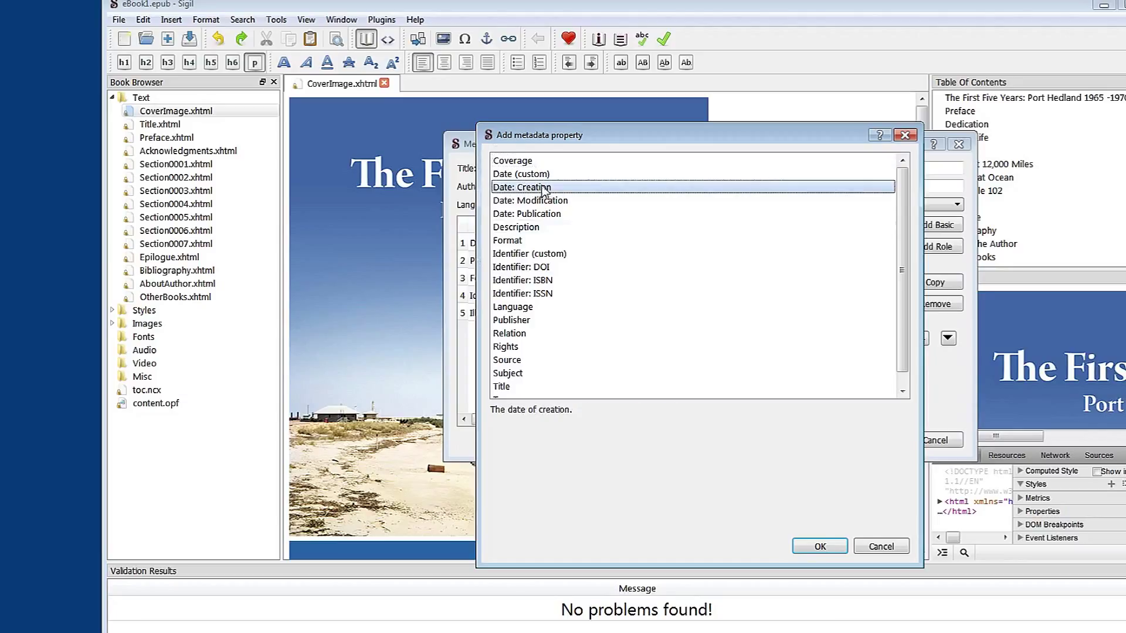
pyautogui.click(819, 546)
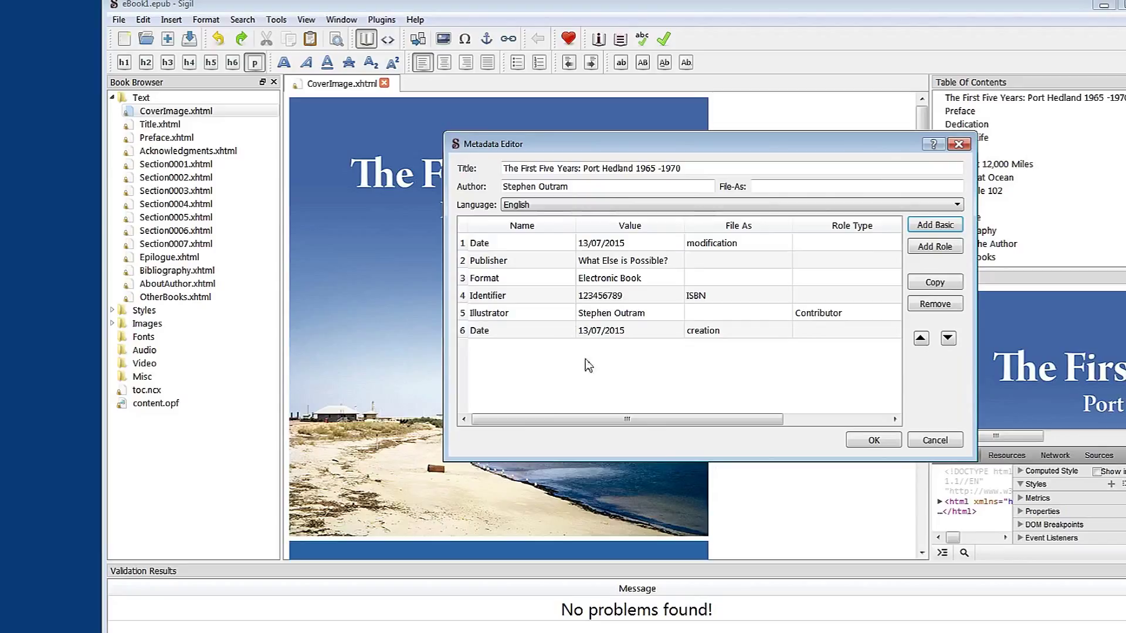
pyautogui.click(640, 333)
pyautogui.click(638, 330)
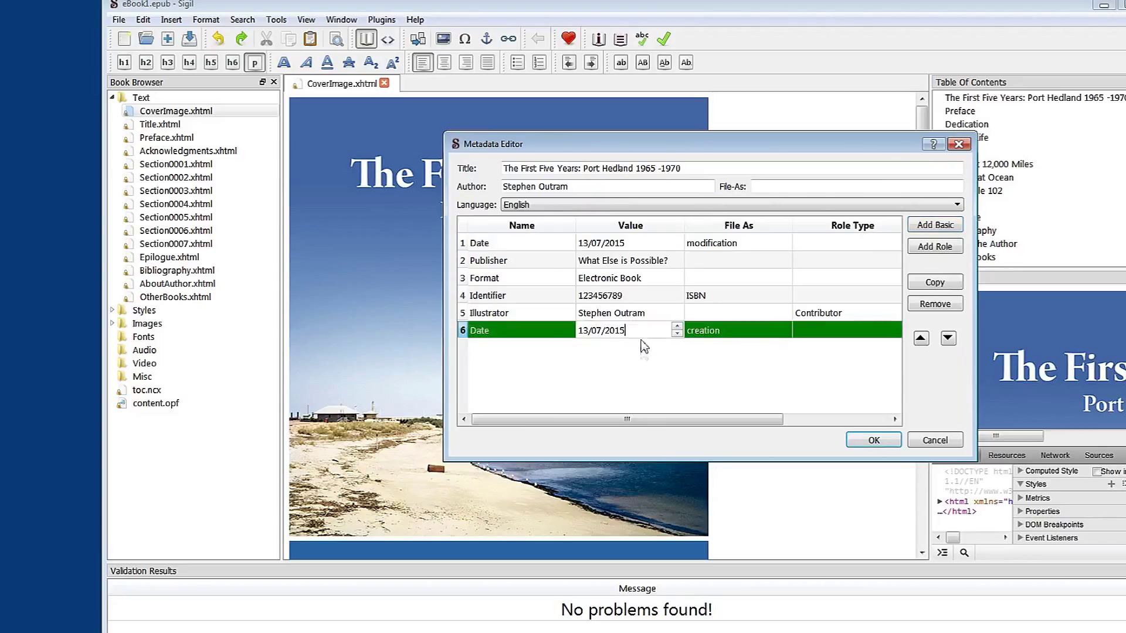
pyautogui.click(631, 373)
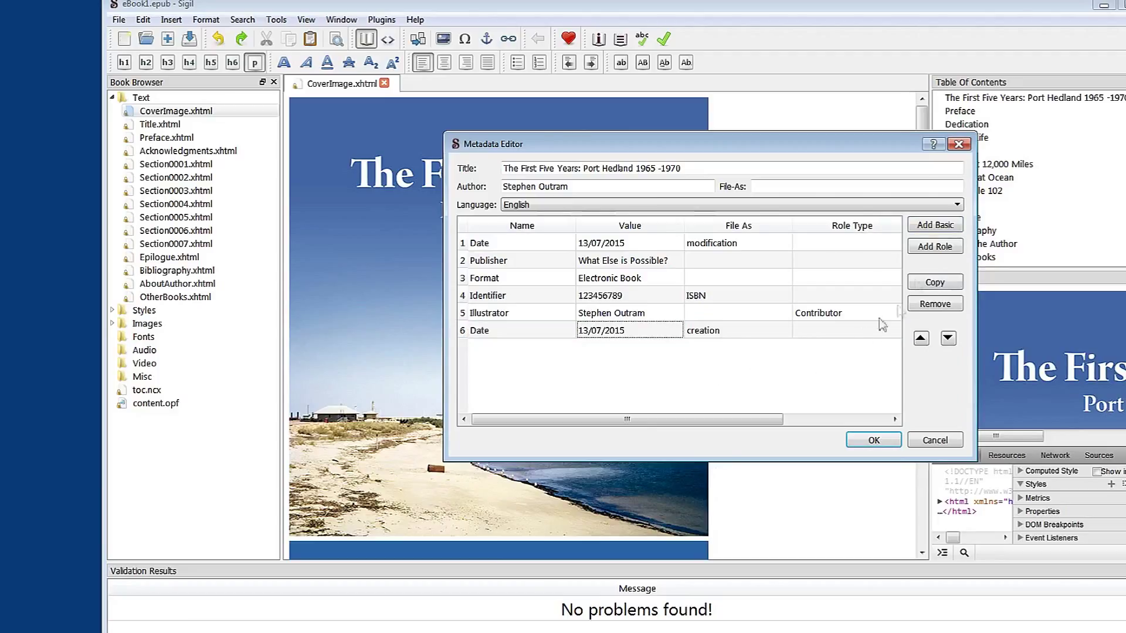
# Add a Description entry reading 'Short description'
pyautogui.click(928, 228)
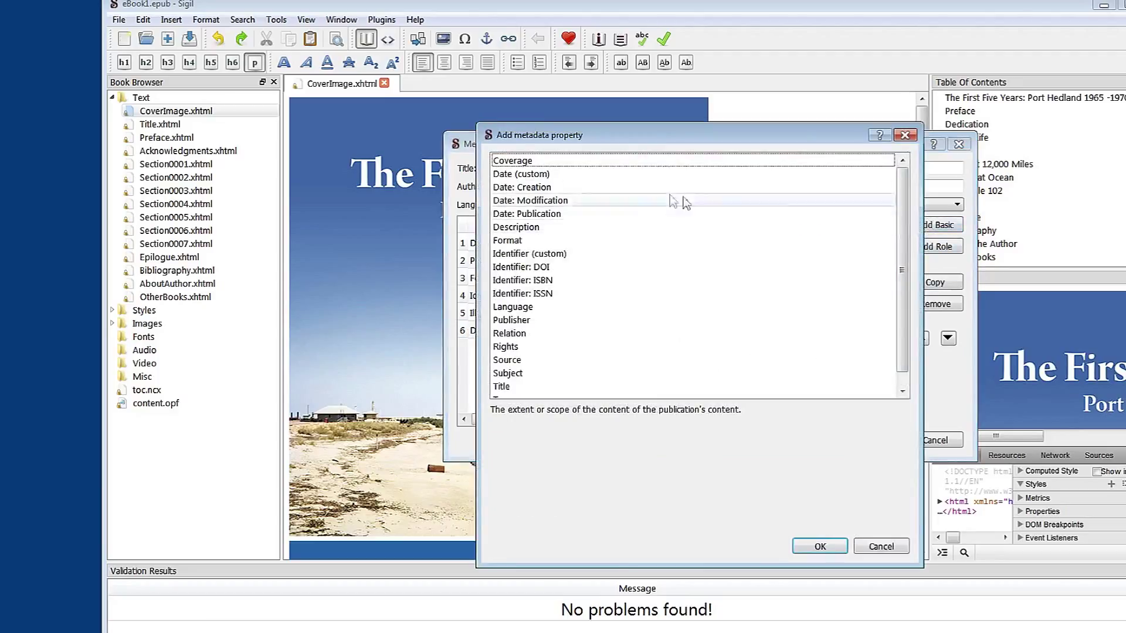
pyautogui.click(532, 230)
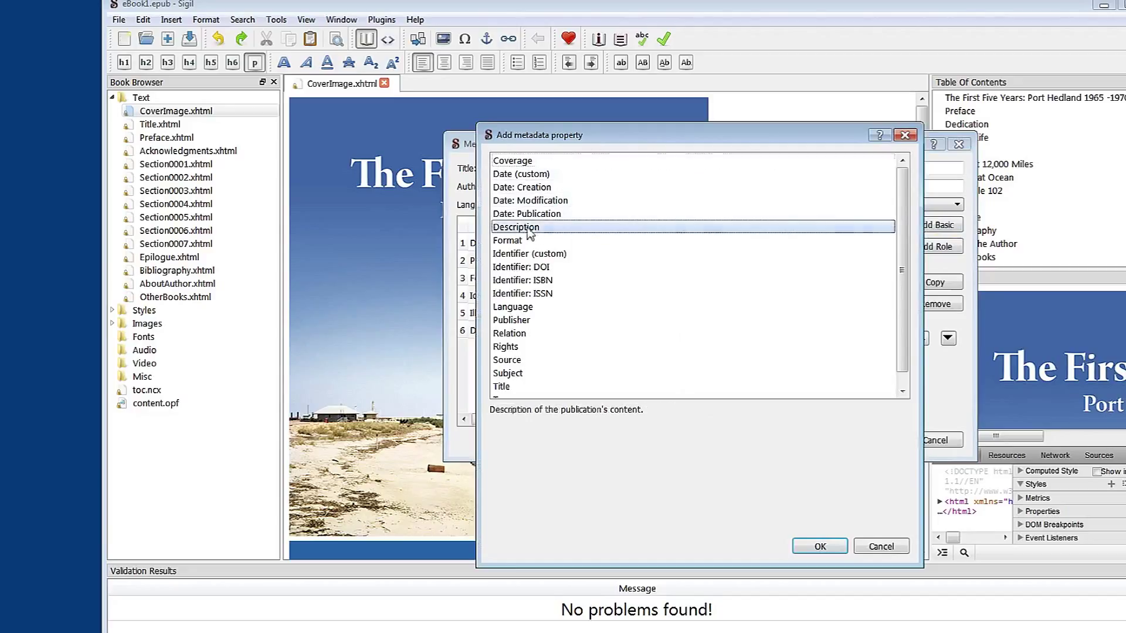
pyautogui.click(820, 545)
pyautogui.doubleClick(595, 351)
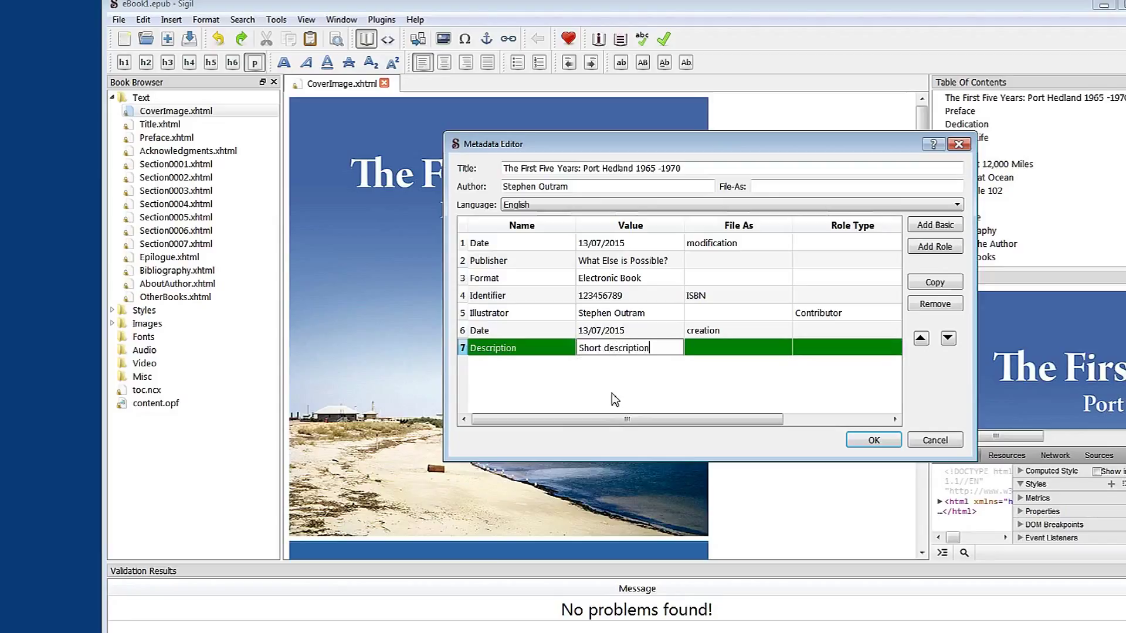
pyautogui.click(613, 400)
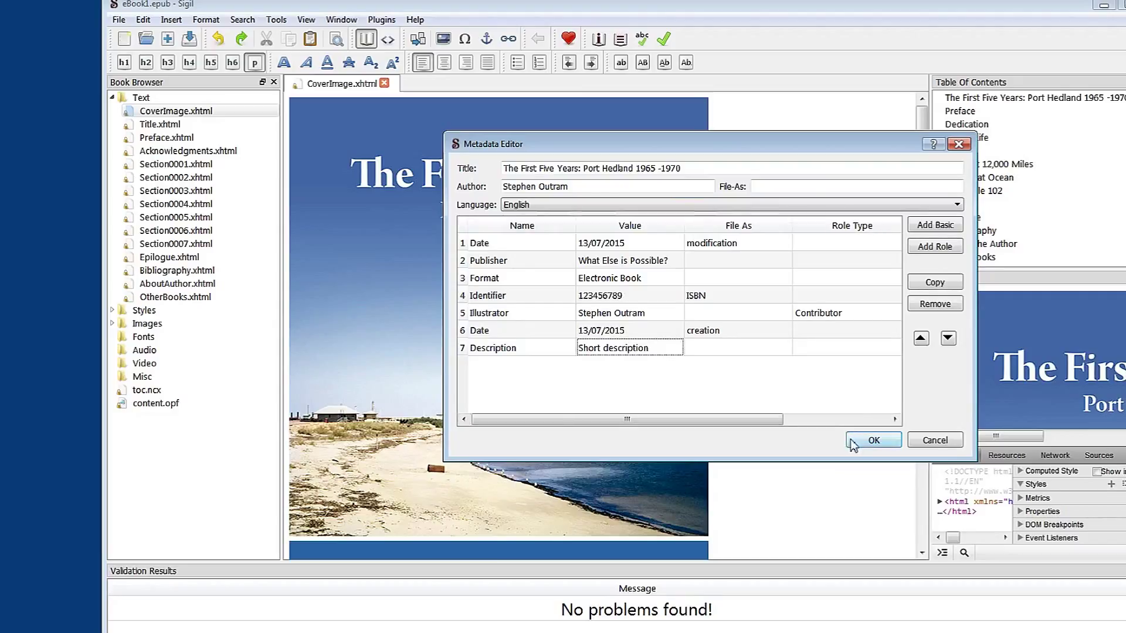
# Apply the metadata changes, review them in content.opf, then close it to show the cover
pyautogui.click(871, 440)
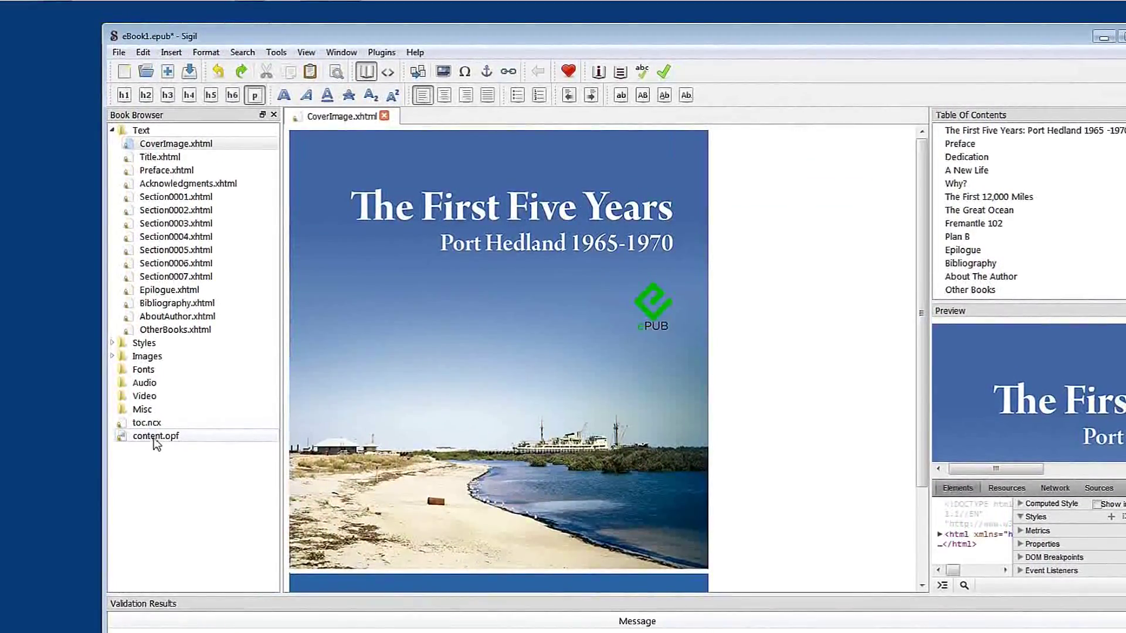
pyautogui.doubleClick(160, 437)
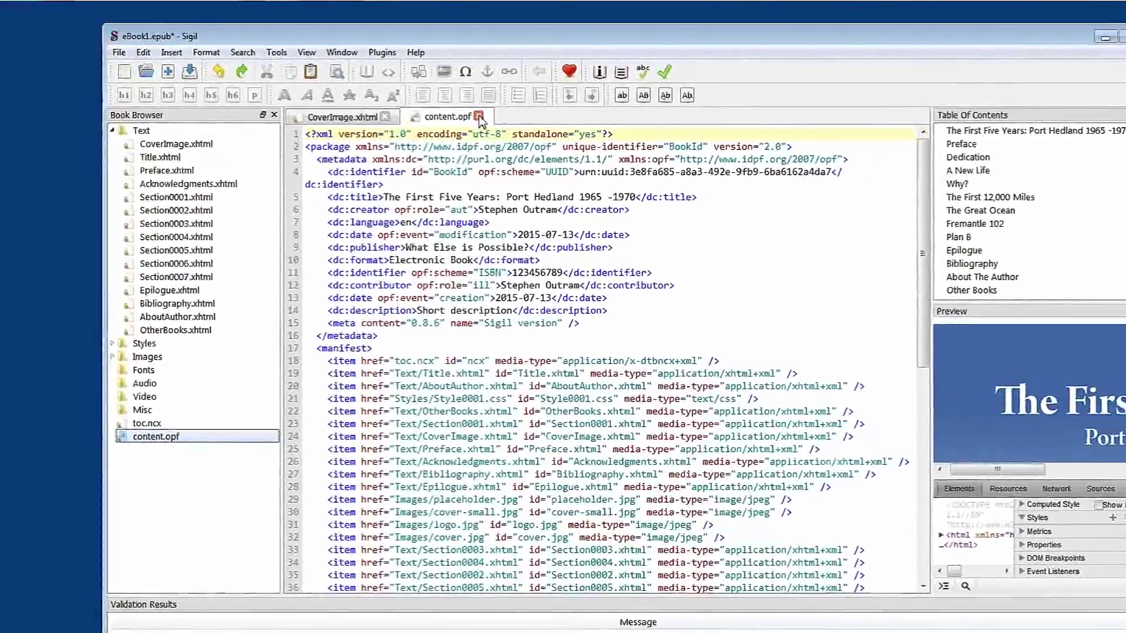
pyautogui.click(499, 121)
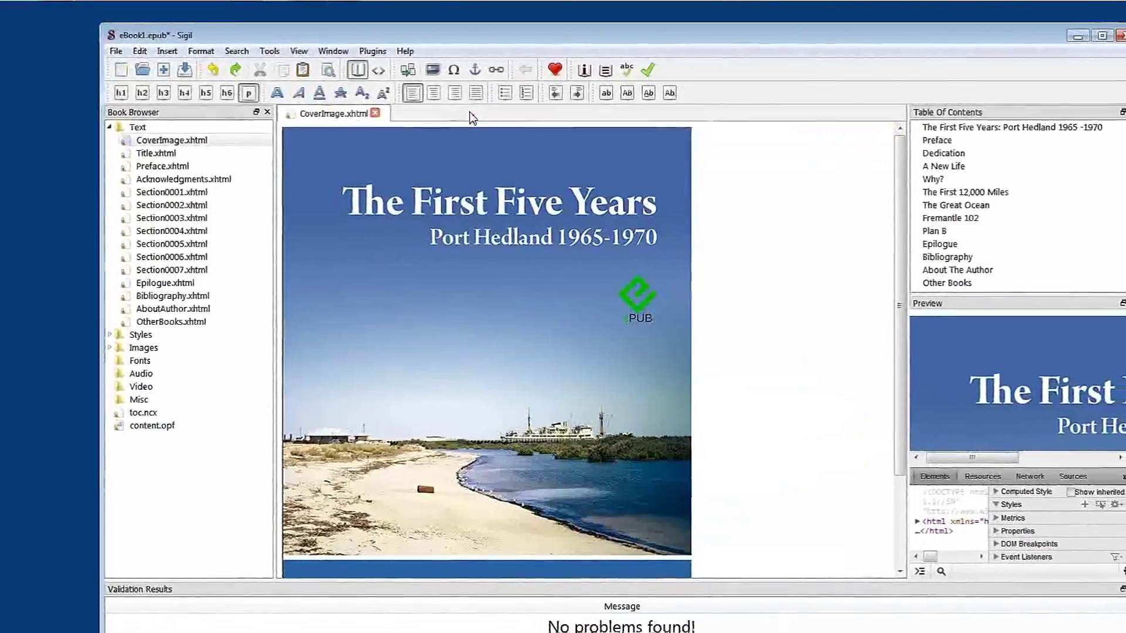